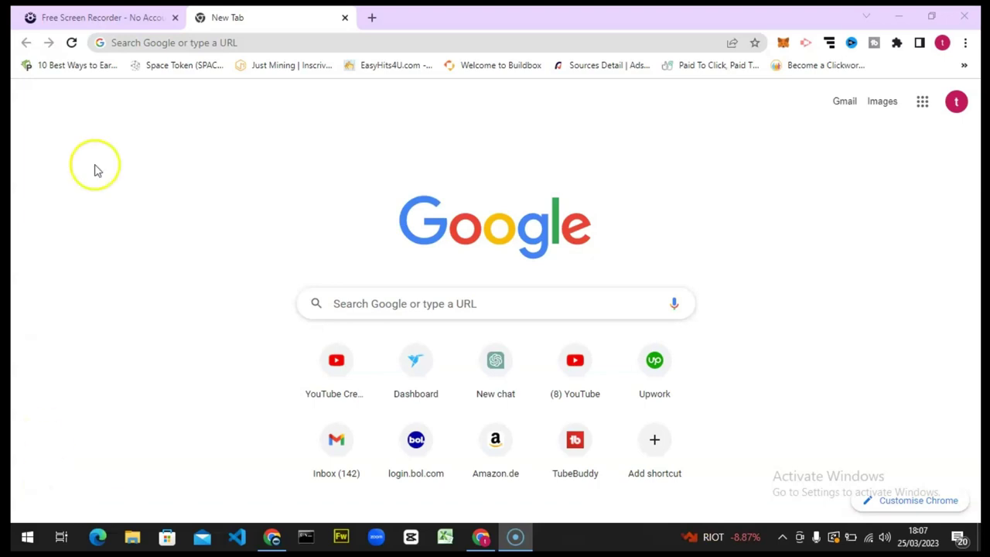
Step: Go to studio.youtube.com in the new Chrome tab
click(134, 42)
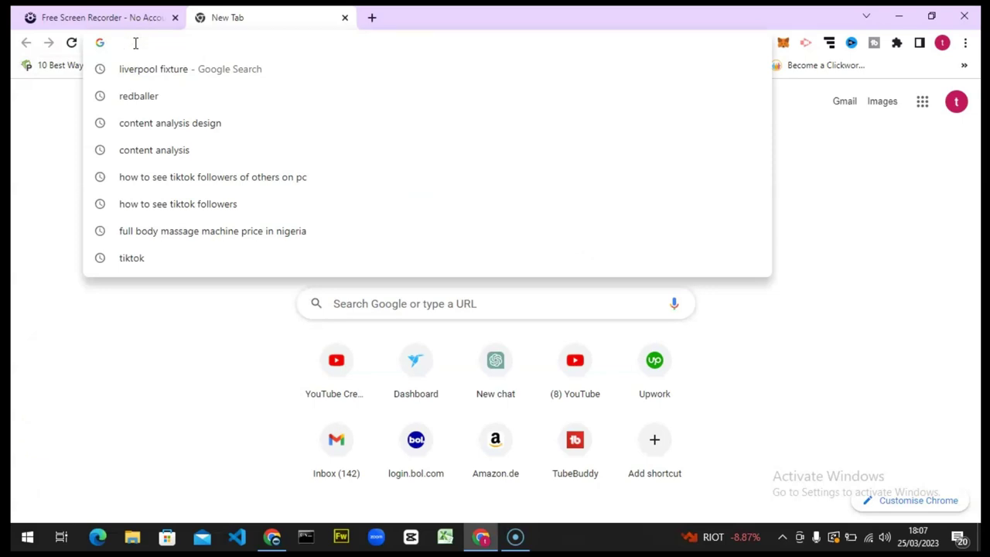
text(b)
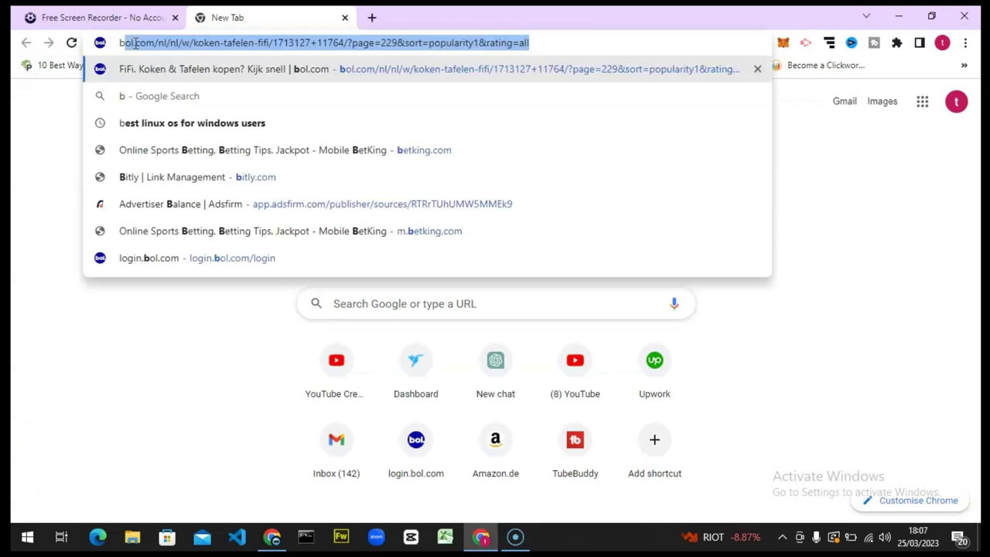
key(BackSpace)
key(BackSpace)
text(studio.youtube.com)
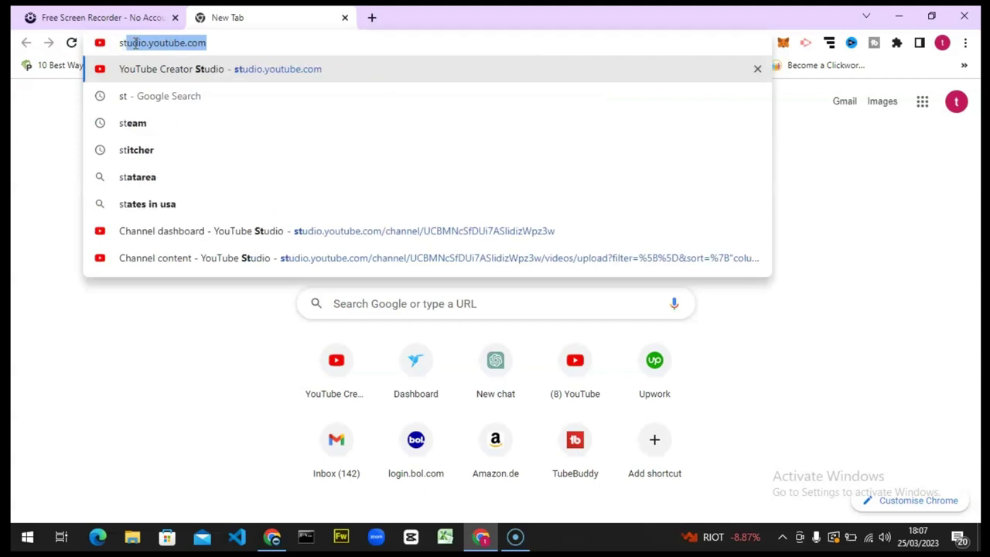
key(Return)
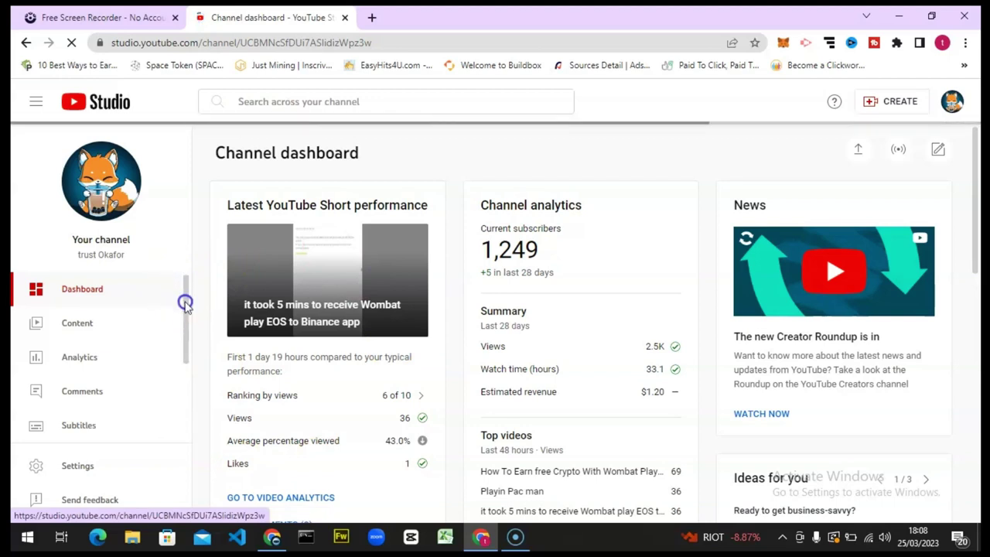
Step: Scroll the Channel dashboard sidebar down until Analytics is visible
drag(186, 304, 183, 334)
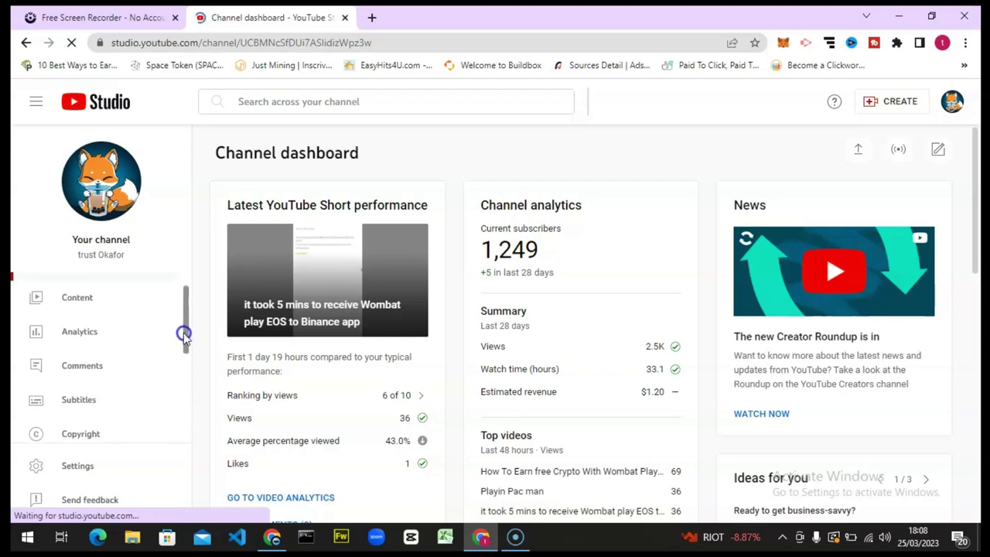
Step: Open Channel analytics and switch to its Research tab
click(80, 338)
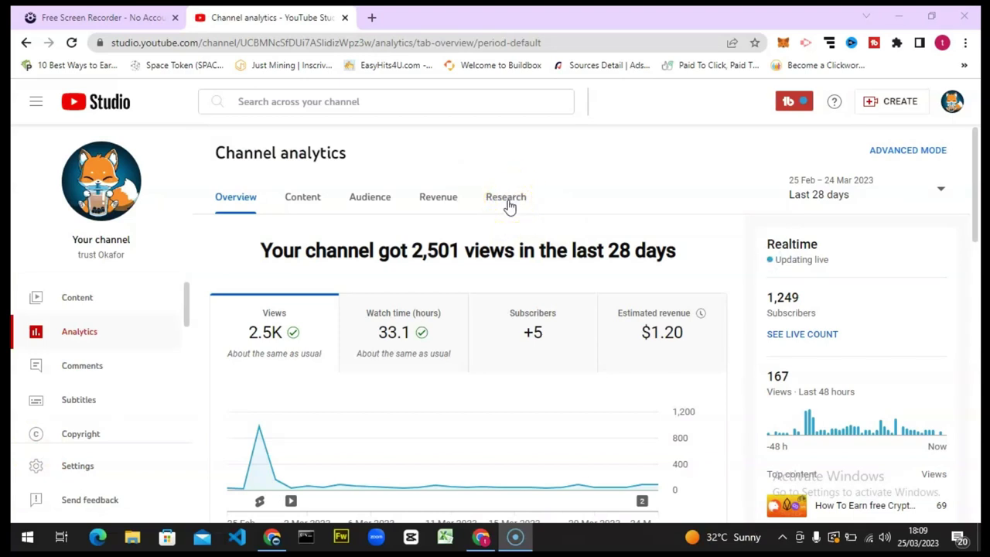
click(506, 200)
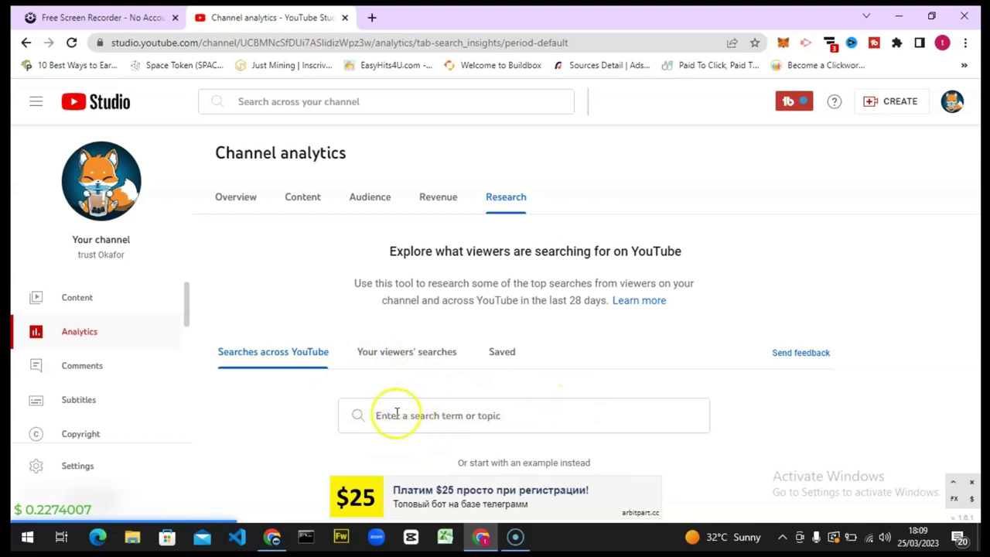
Step: Search 'play to earn' under Searches across YouTube and browse the related terms by volume
click(395, 412)
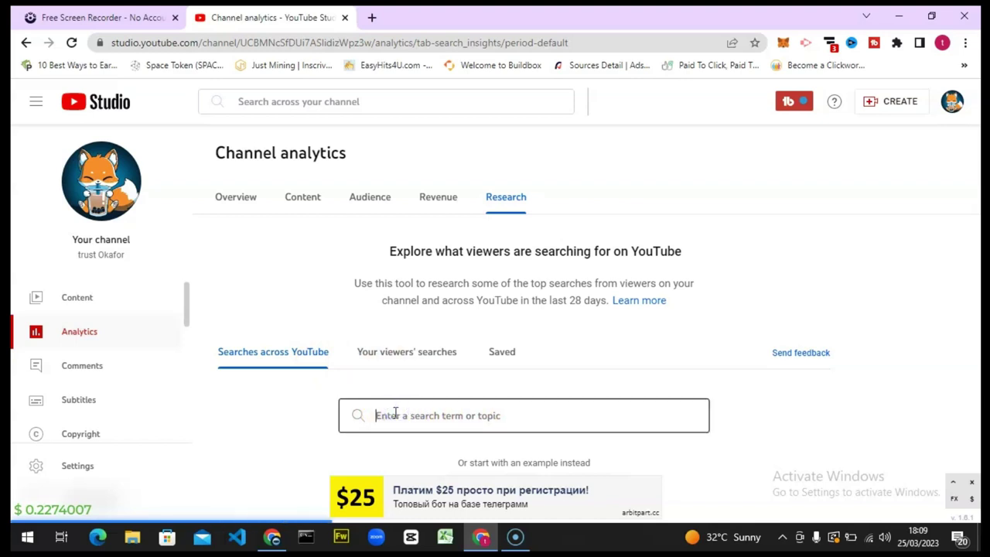
text(play to)
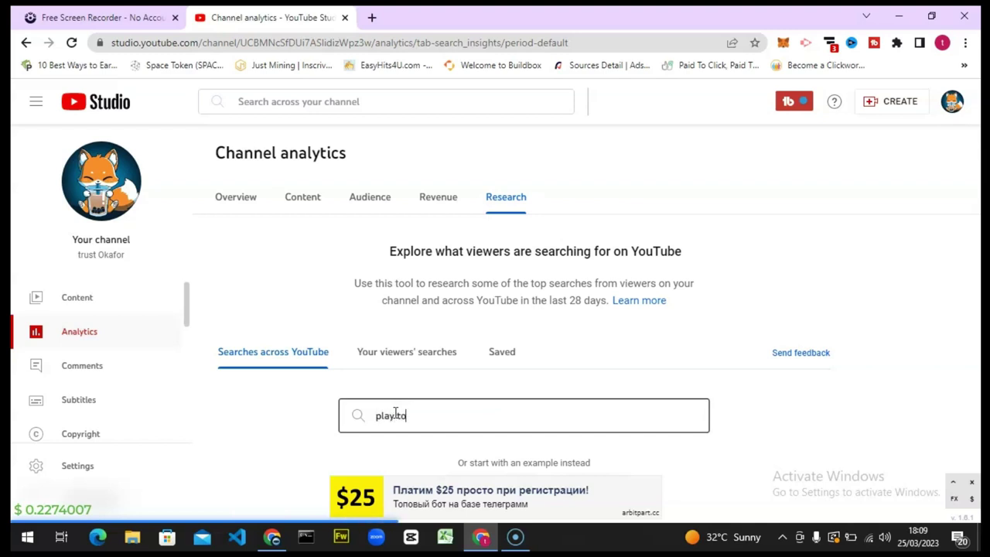
text( ea)
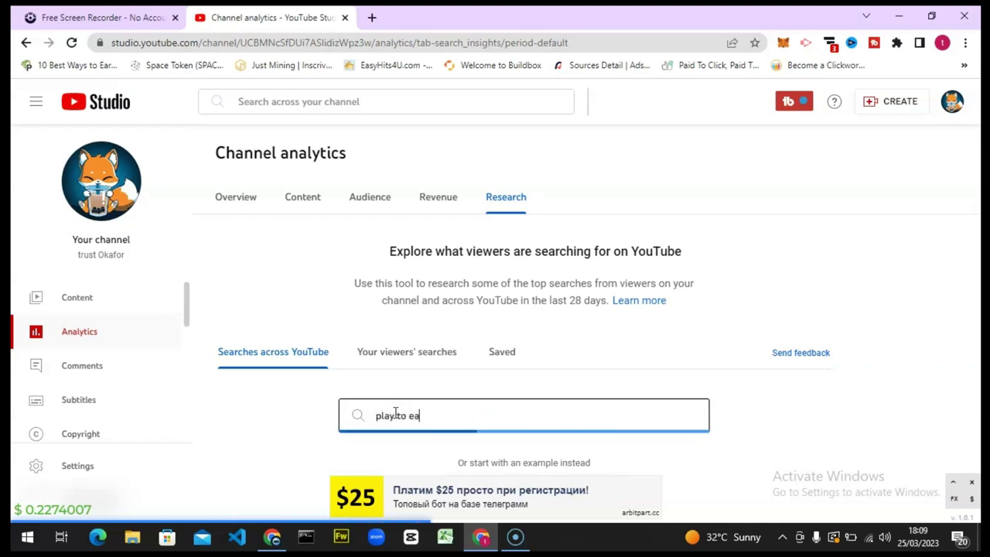
text(rn)
key(Return)
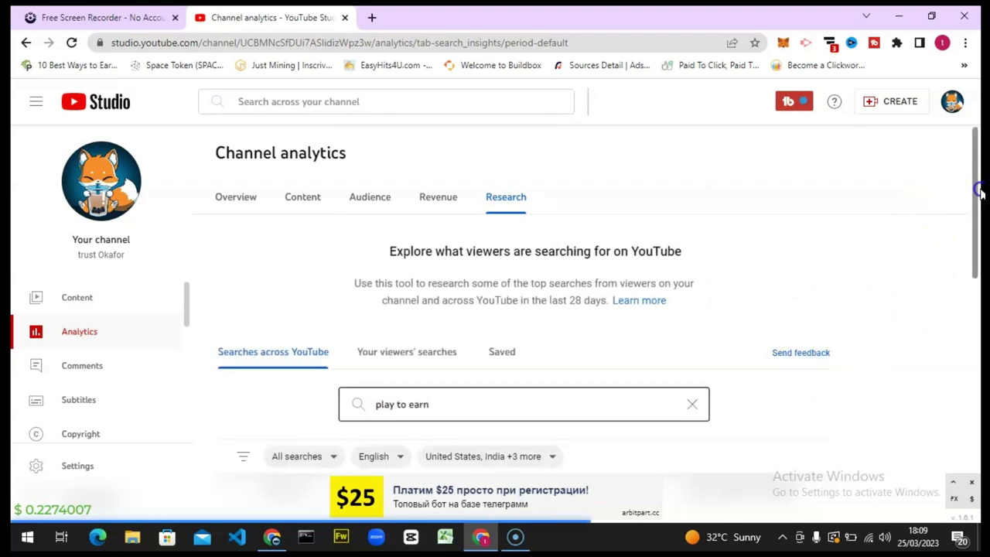
drag(978, 191, 979, 295)
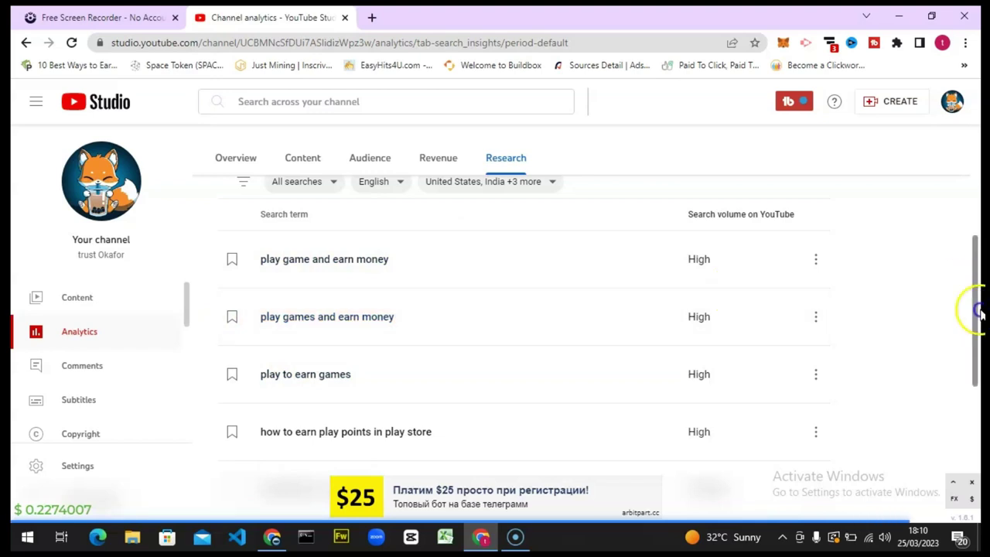
drag(978, 310, 979, 362)
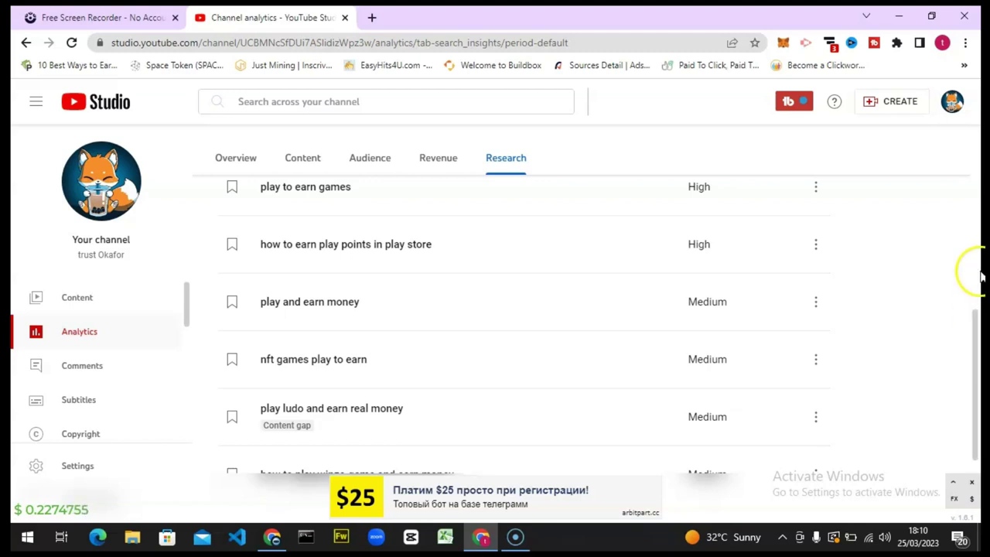
scroll(976, 270, up, 4)
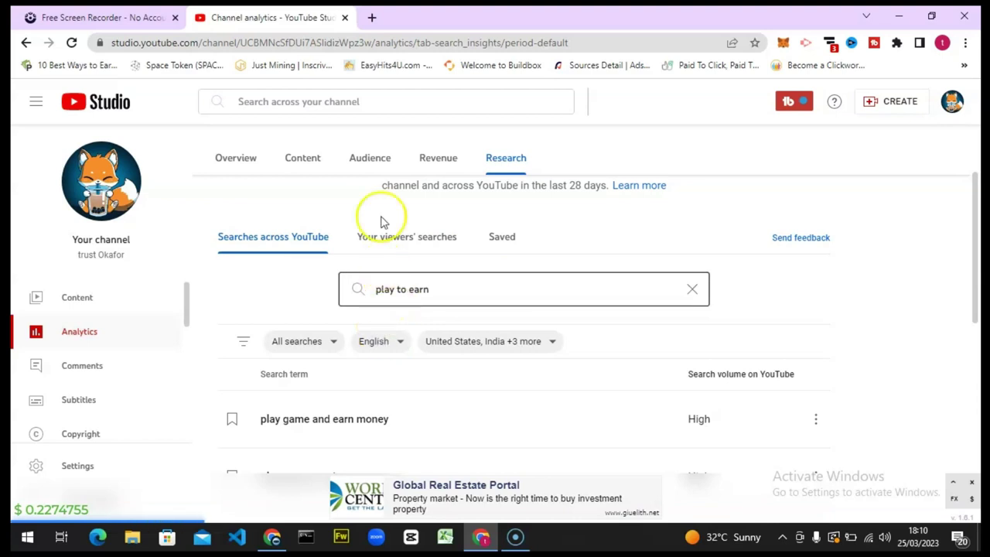
Step: Switch to the Your viewers' searches tab, which shows no results
click(406, 238)
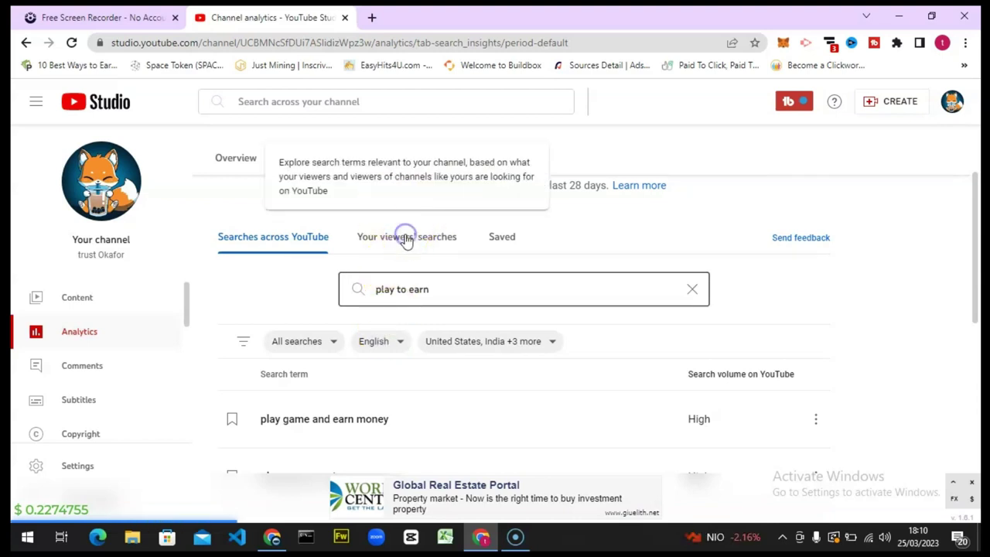
click(405, 242)
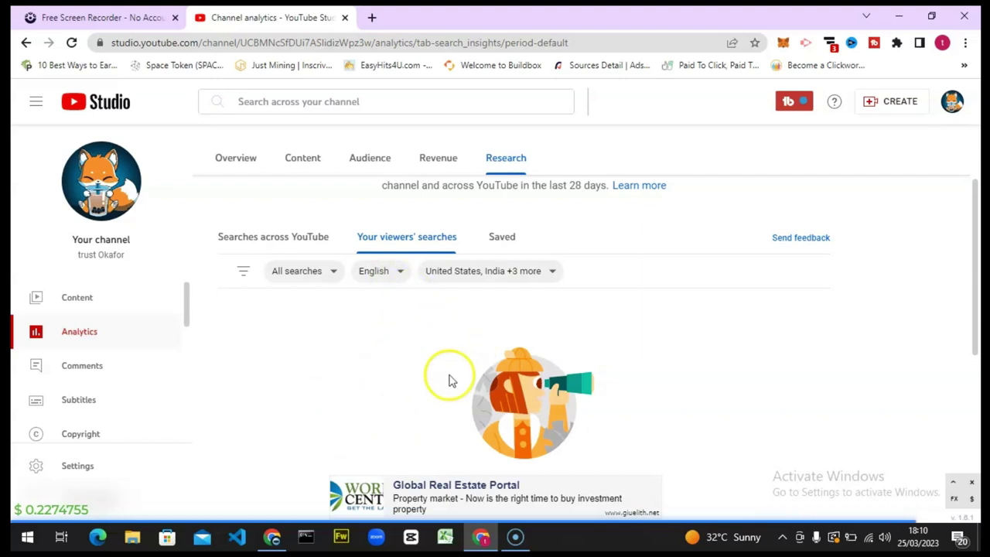
Step: Bring up the viewers' search list and check the Content Gap note on 'how to delete facebook account'
click(270, 539)
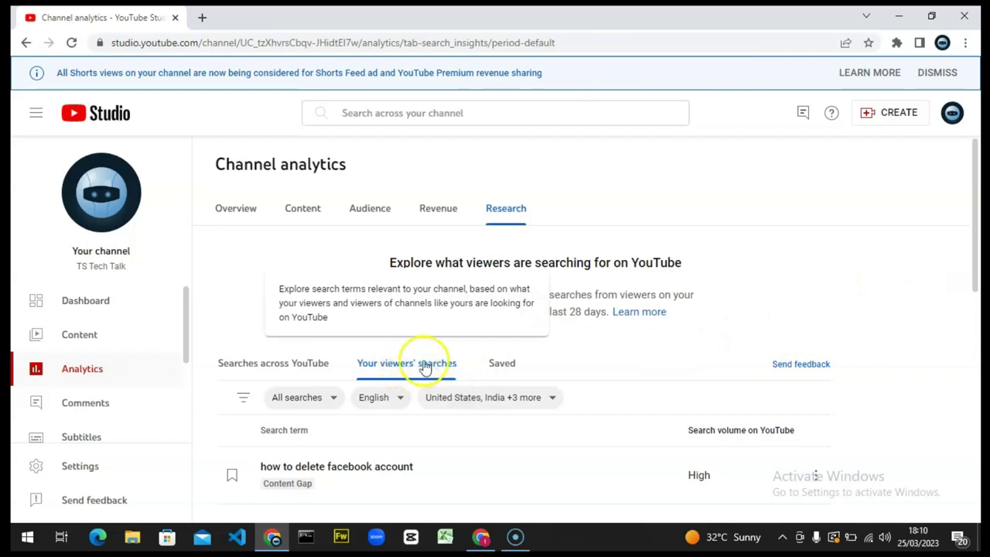
drag(979, 222, 981, 309)
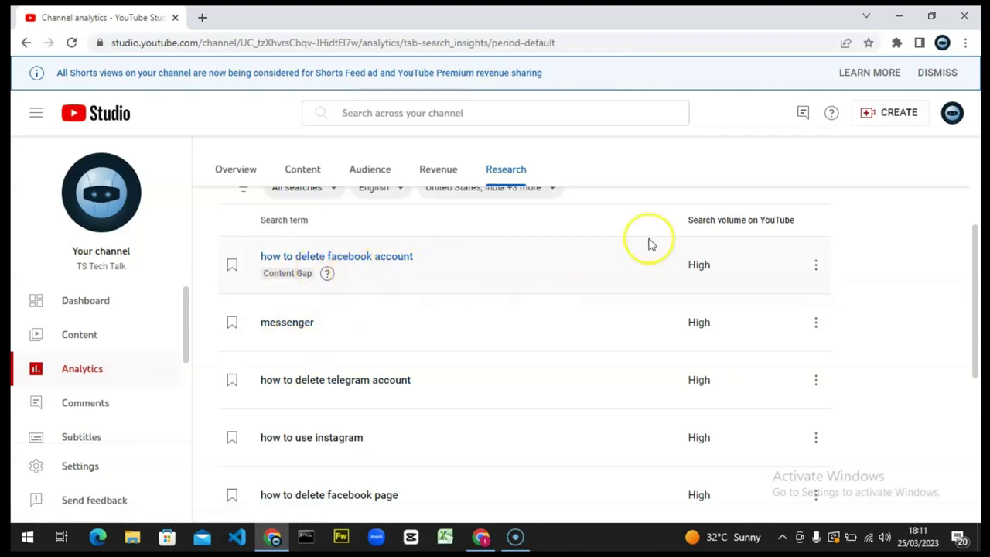
drag(976, 242, 975, 222)
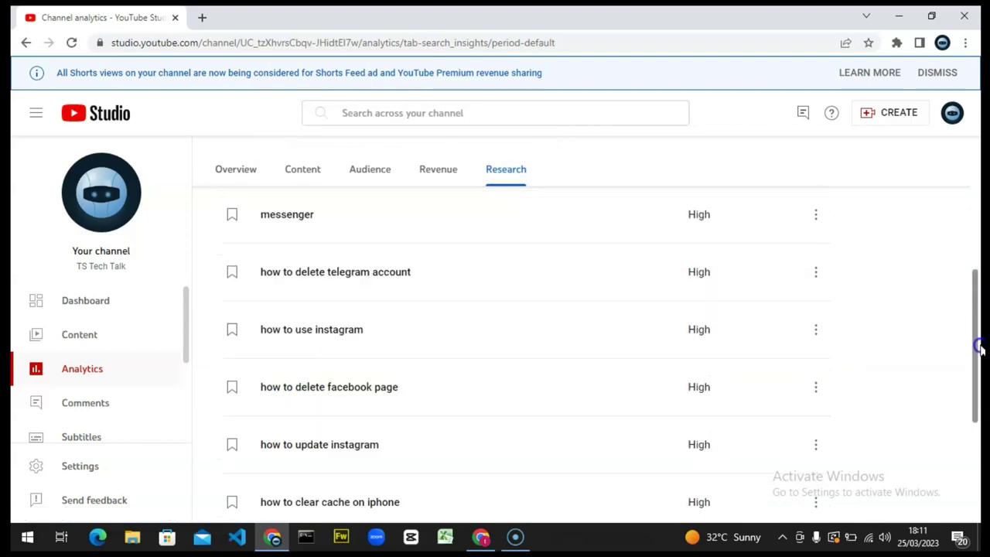
drag(979, 350, 980, 294)
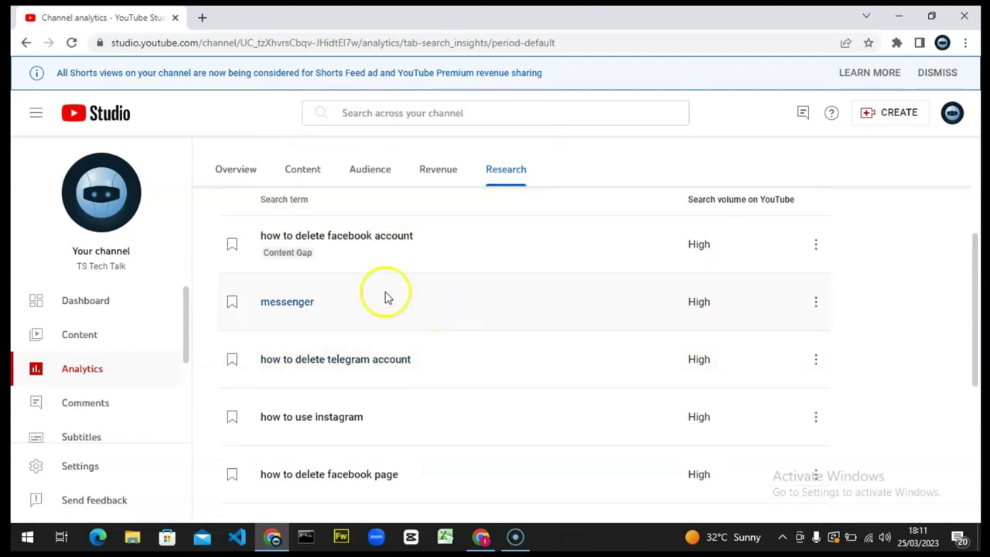
mouse_move(328, 257)
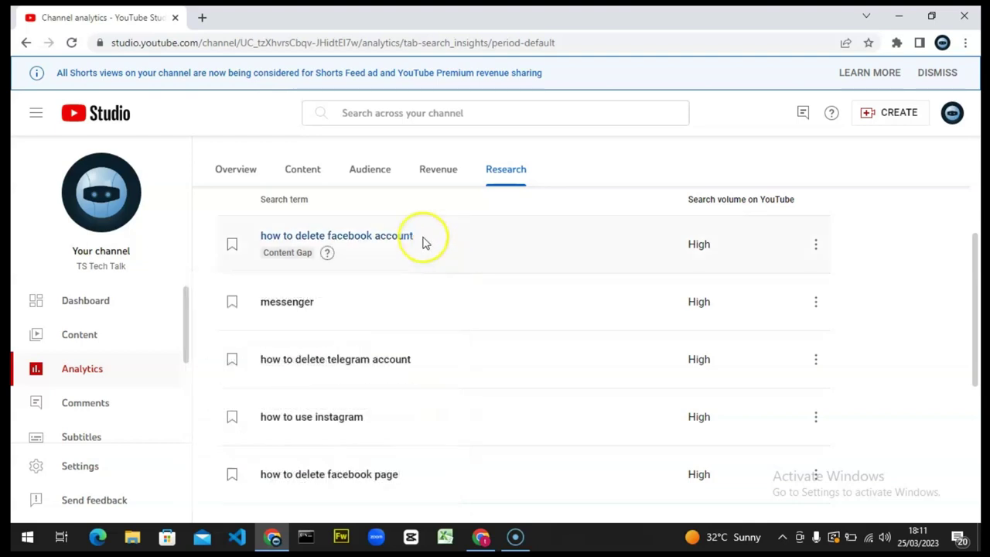
Step: Copy the 'how to delete facebook account' term and load youtube.com in a new tab
drag(420, 236, 261, 236)
key(ctrl+c)
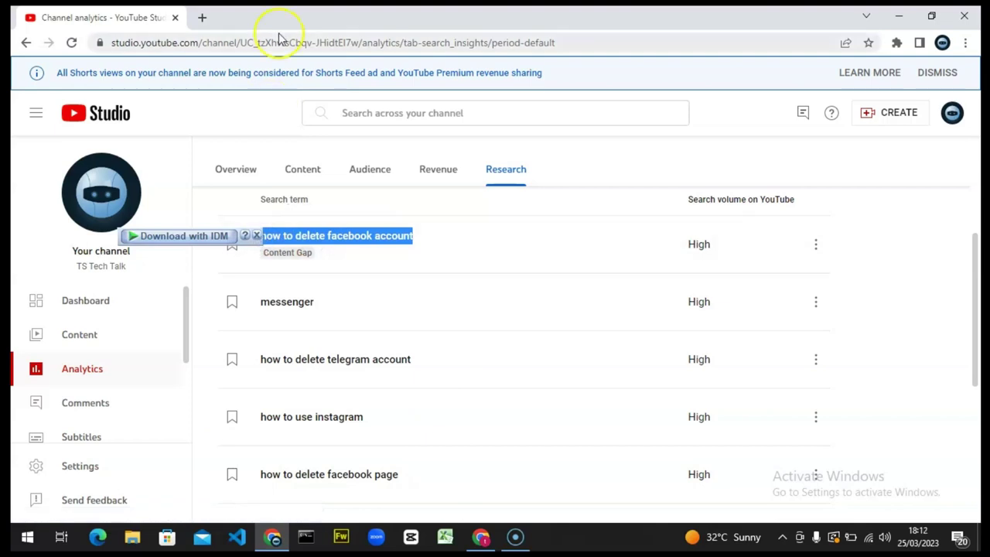
click(202, 17)
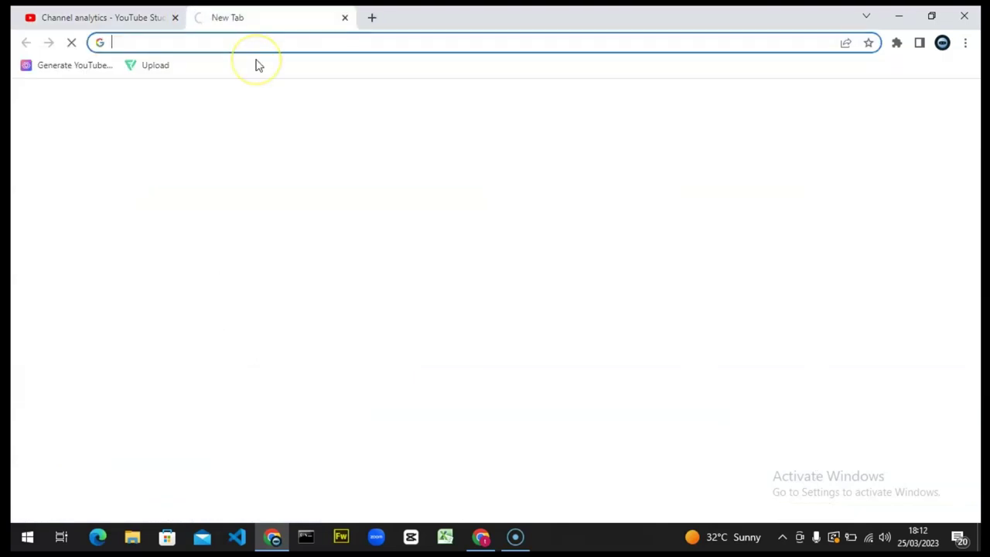
text(yoube)
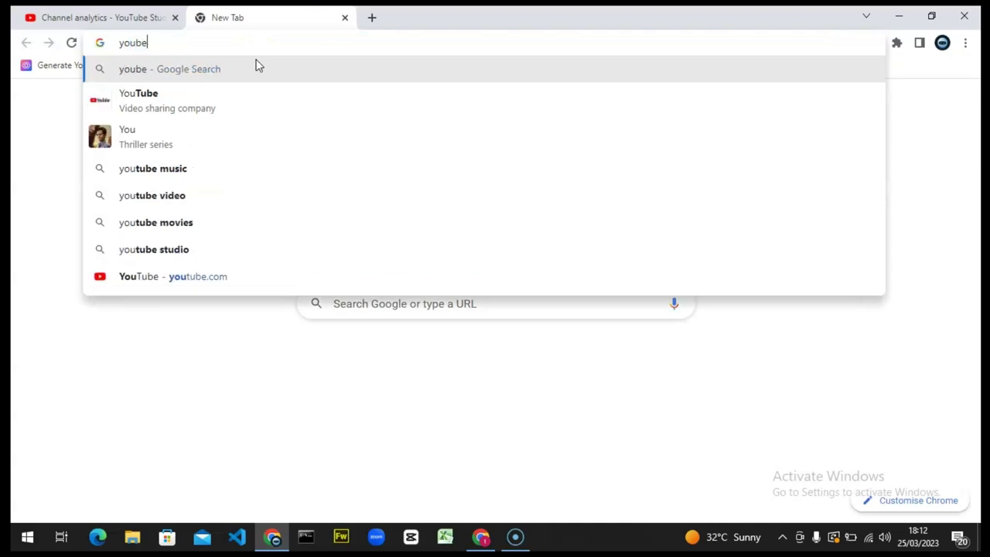
key(BackSpace)
key(BackSpace)
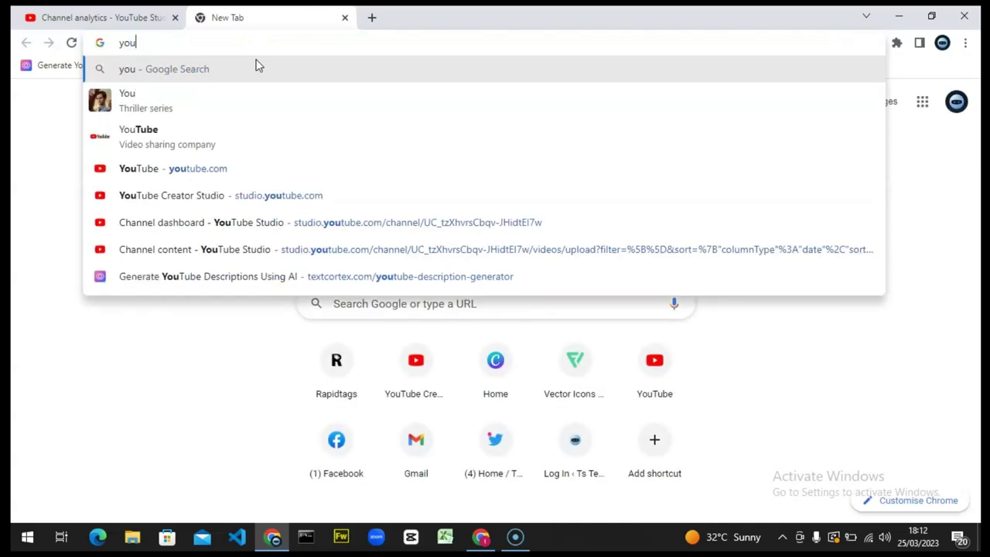
text(tub)
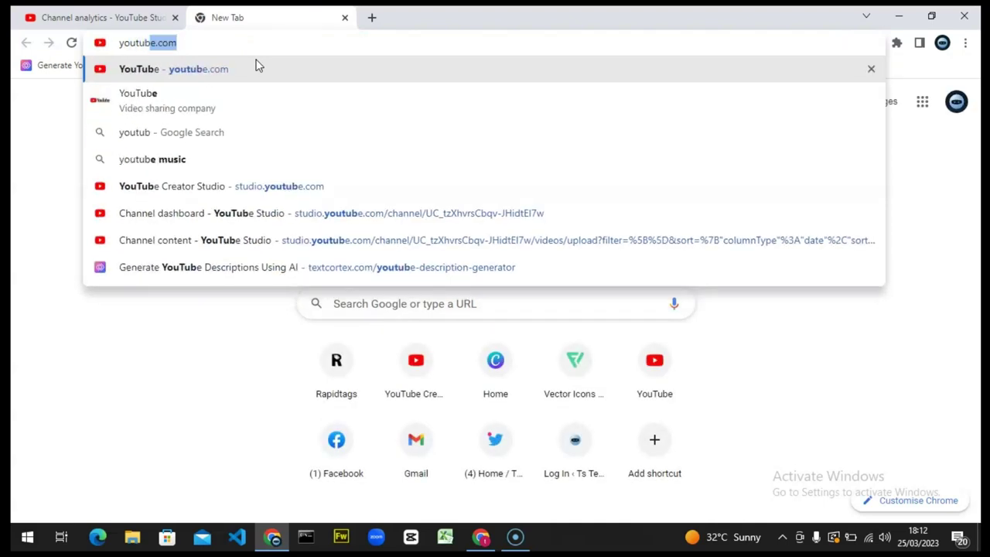
text(e.com)
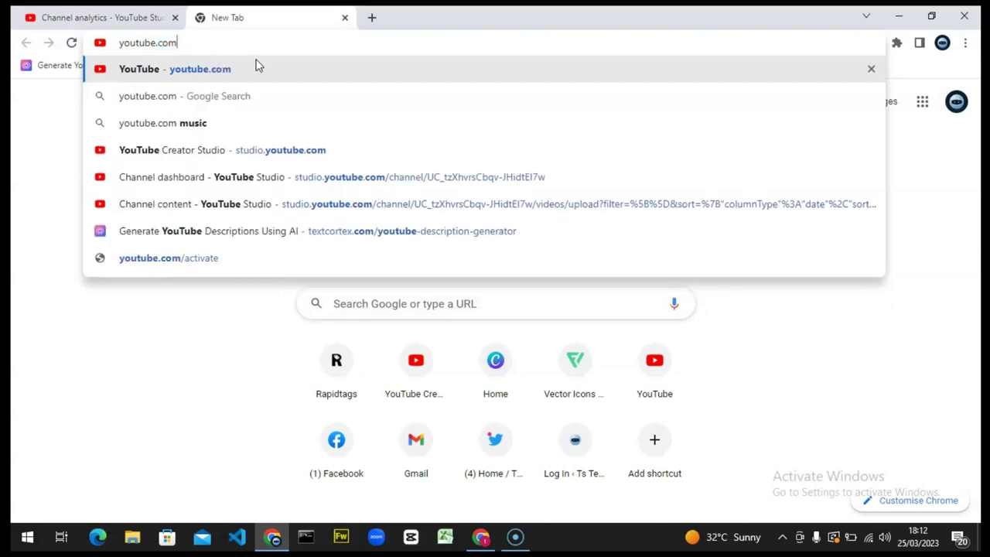
key(Return)
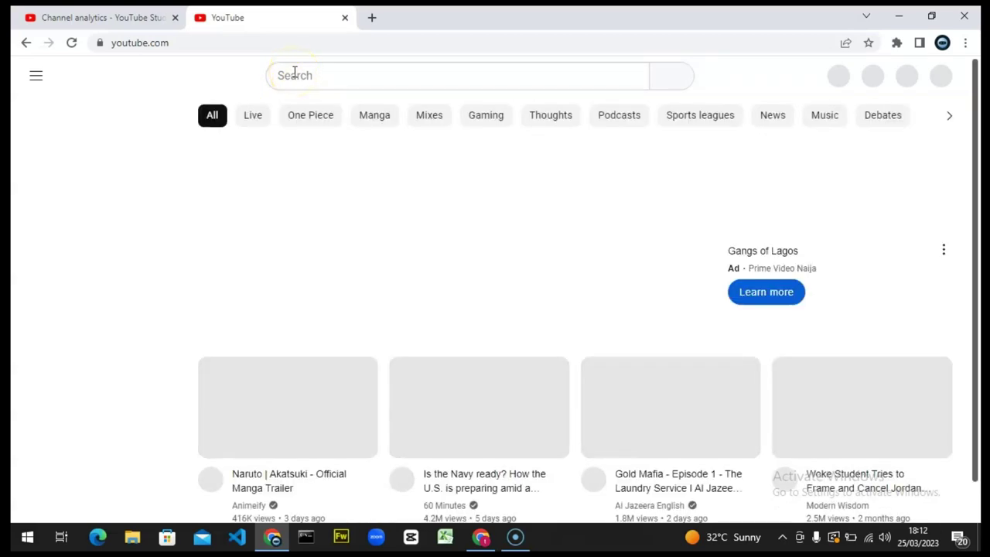
Step: Search YouTube for the pasted 'how to delete facebook account' and scroll through the existing videos
click(294, 72)
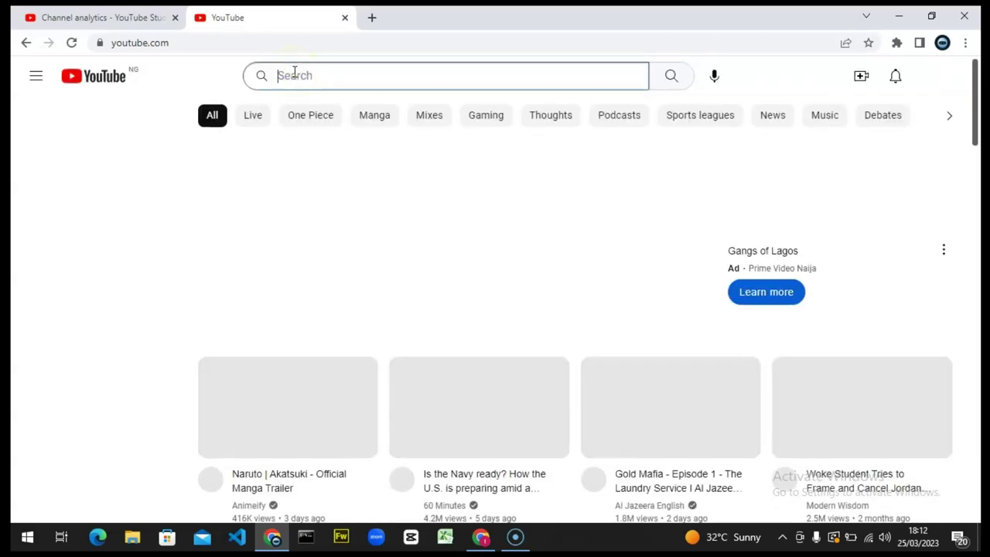
key(ctrl+v)
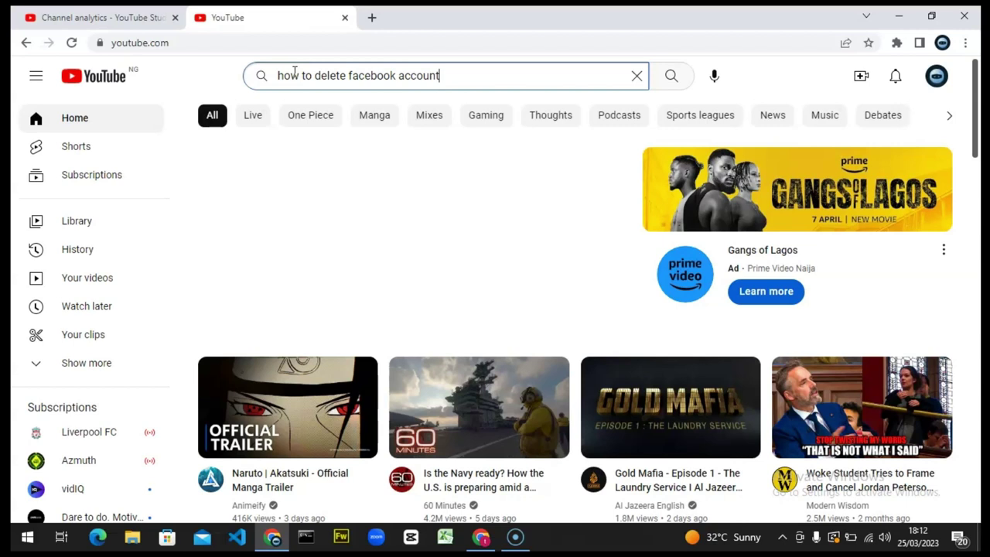
key(Return)
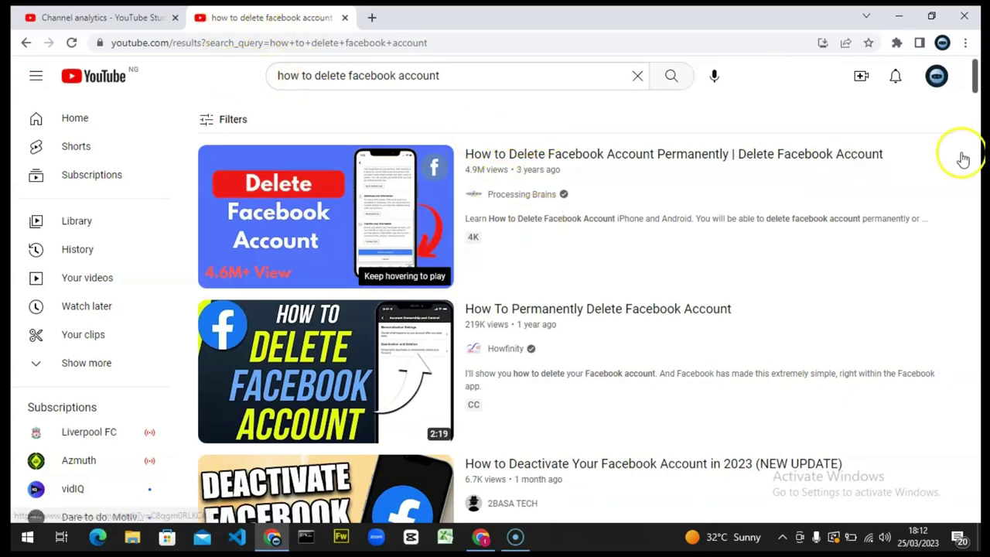
drag(978, 89, 977, 99)
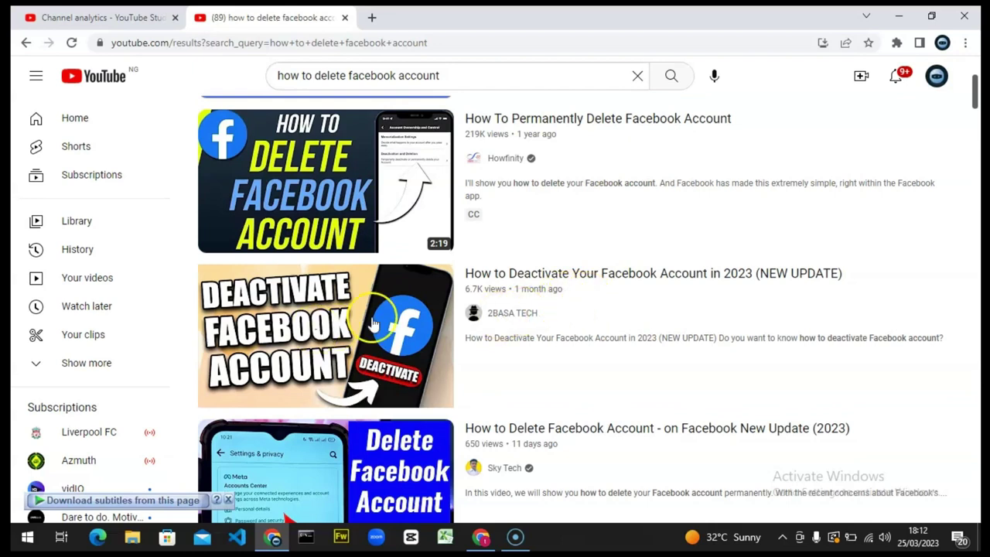
click(979, 110)
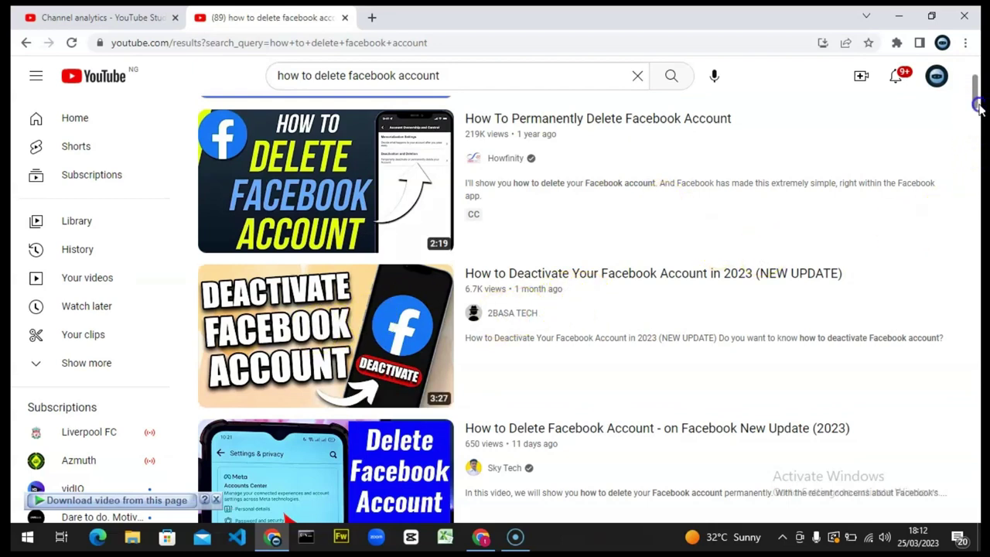
drag(979, 110, 976, 139)
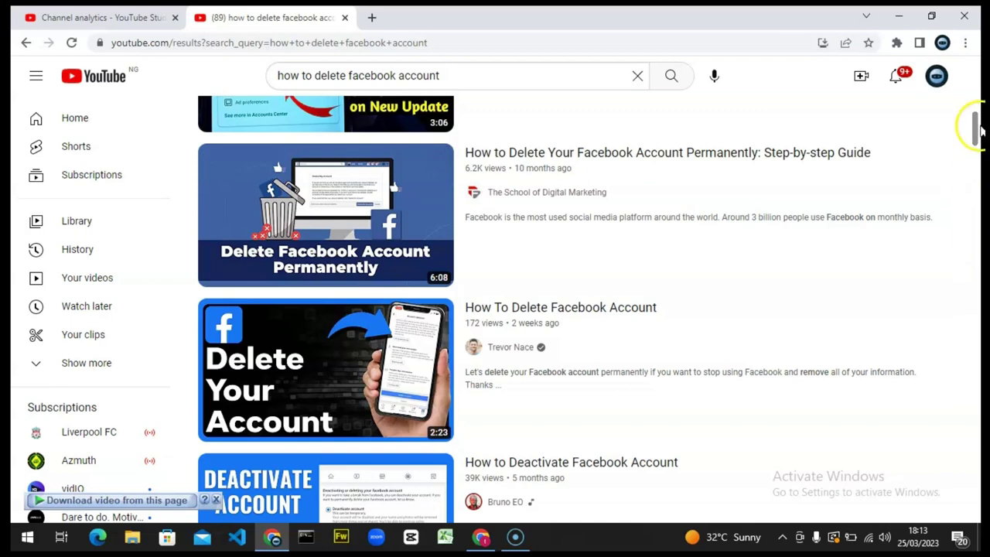
scroll(977, 91, up, 5)
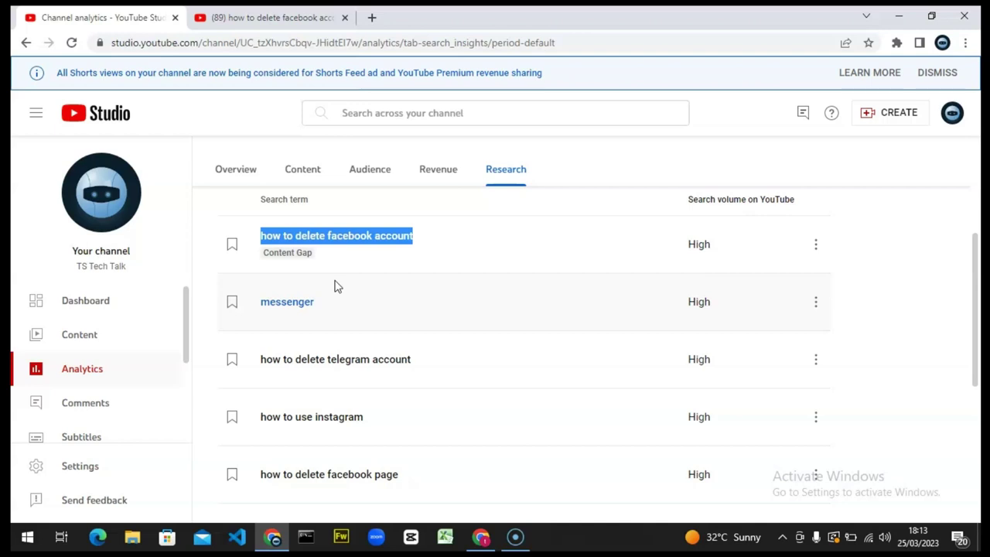
Step: Scroll the Research list down to lower terms like 'how to delete messages on messenger'
scroll(337, 286, down, 2)
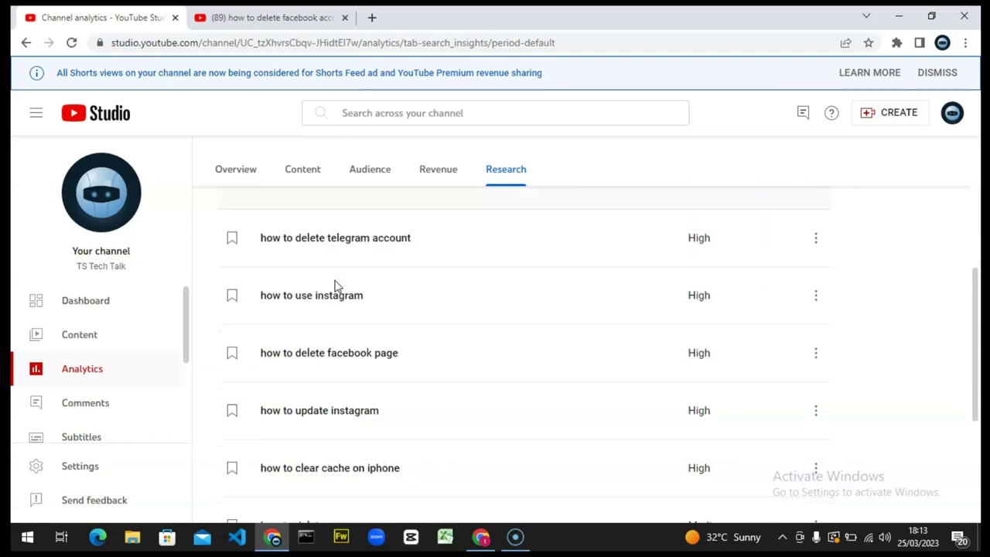